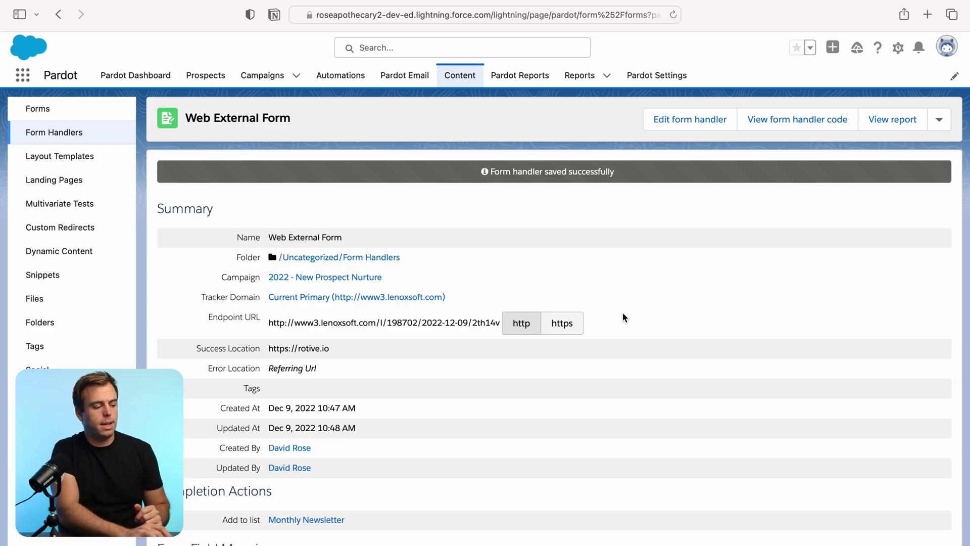
# - Open the Forms list from the Content sidebar
pyautogui.click(40, 116)
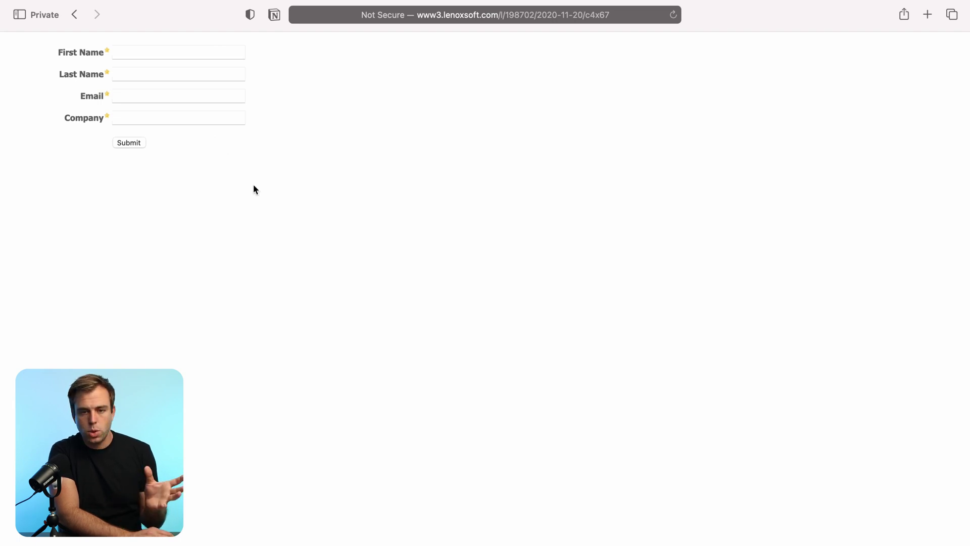
# - Return from the live Standard Form to its details page
pyautogui.hotkey('ctrl', 'Left')
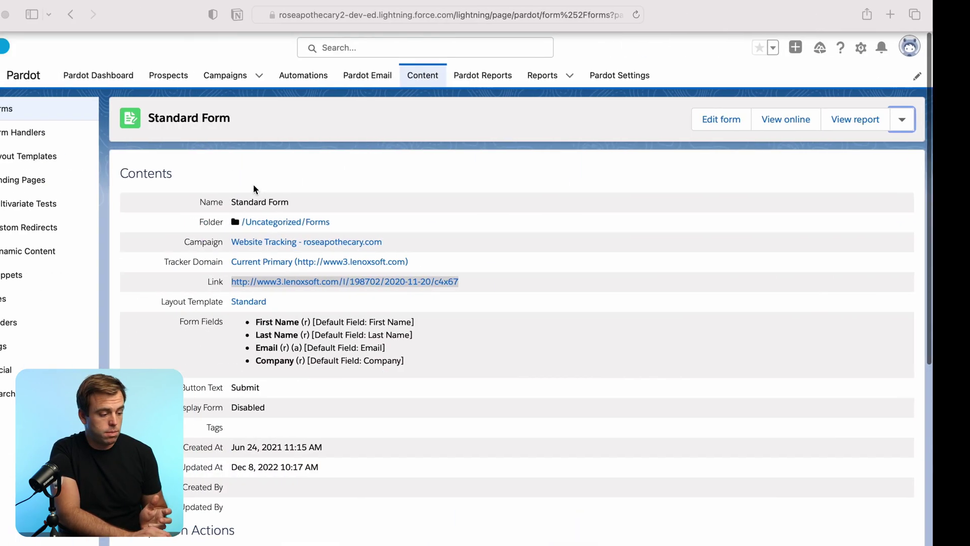
# - Open the Form Handlers list from the sidebar
pyautogui.click(63, 140)
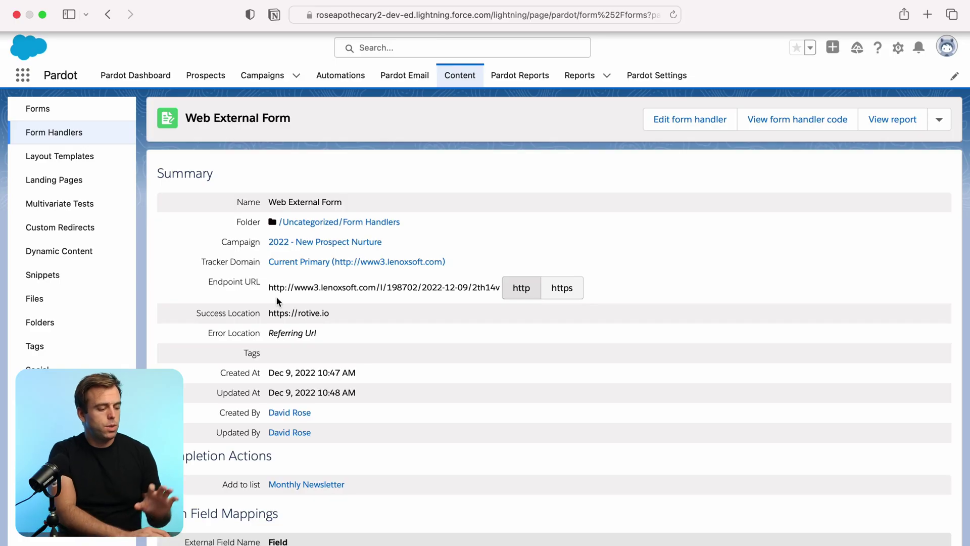
# - Highlight the external names email and first and their default Email and First Name mappings
pyautogui.scroll(-1, 362, 373)
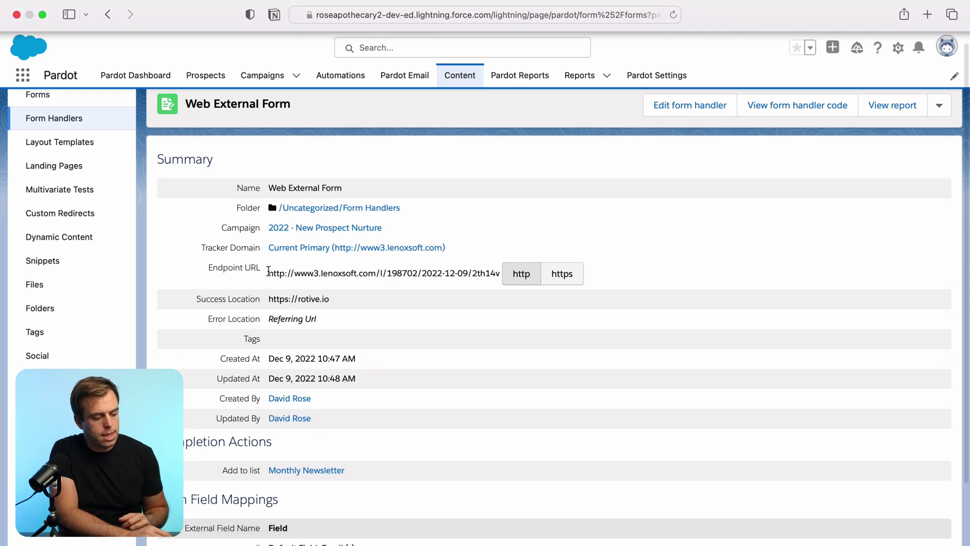
pyautogui.moveTo(268, 271); pyautogui.dragTo(508, 278)
pyautogui.click(482, 280)
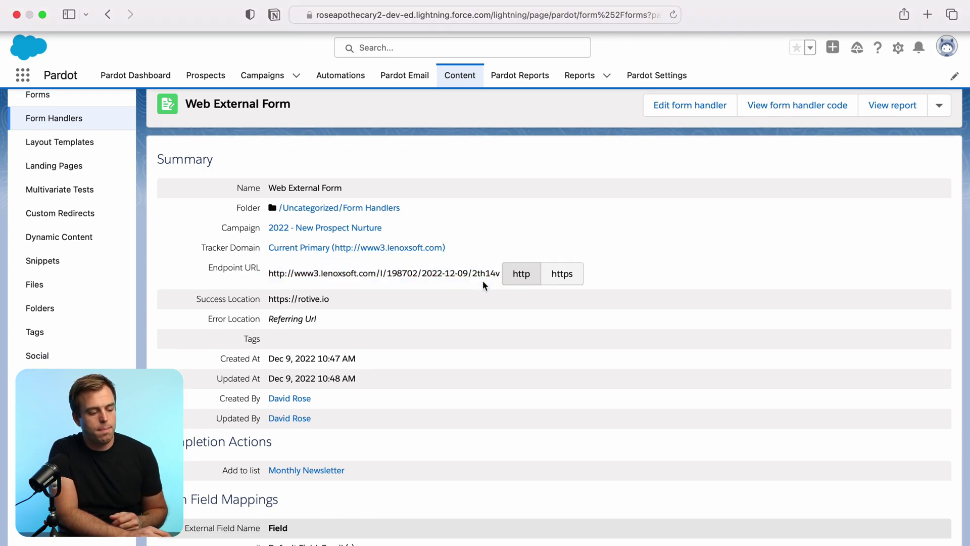
pyautogui.scroll(-2, 483, 280)
pyautogui.scroll(-3, 483, 280)
pyautogui.moveTo(175, 348); pyautogui.dragTo(317, 353)
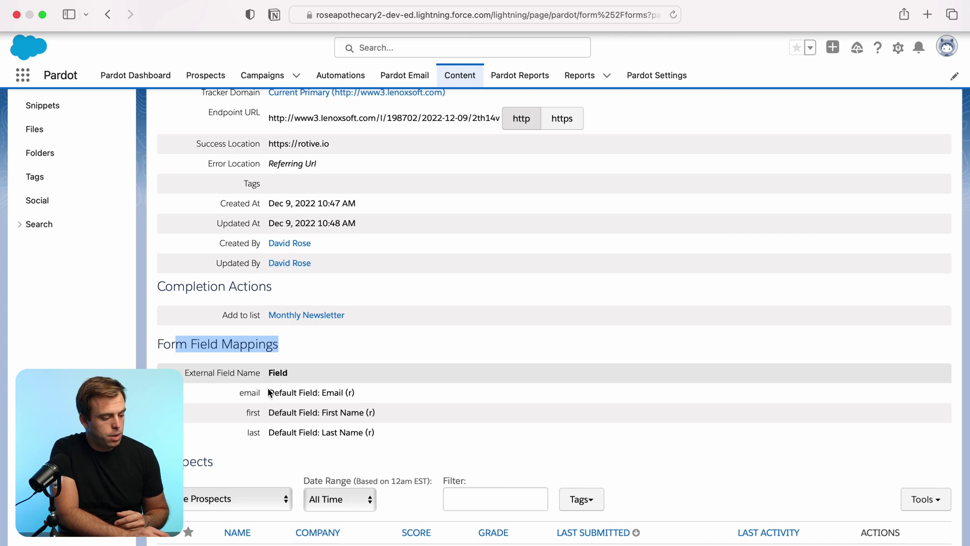
pyautogui.moveTo(268, 393); pyautogui.dragTo(348, 393)
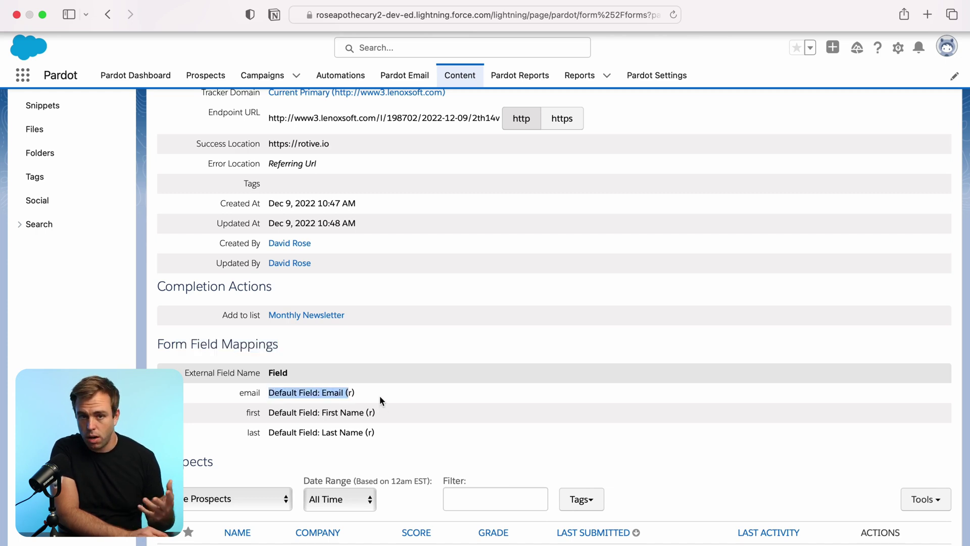
pyautogui.doubleClick(255, 394)
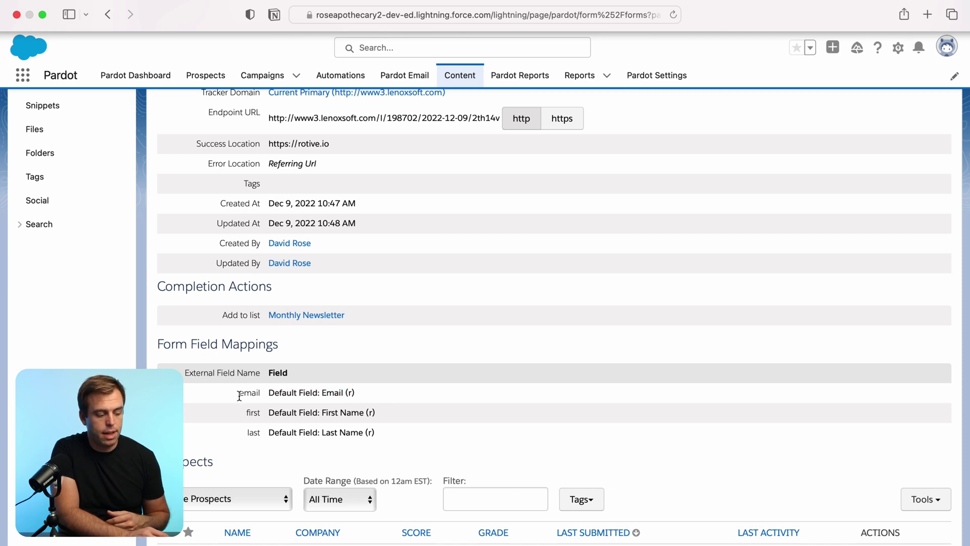
pyautogui.click(252, 426)
pyautogui.doubleClick(251, 433)
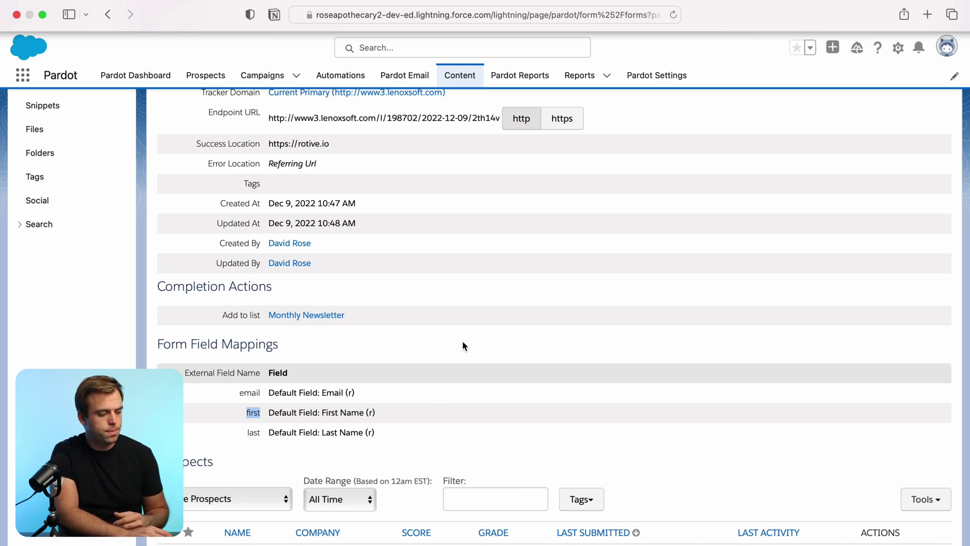
pyautogui.scroll(4, 463, 341)
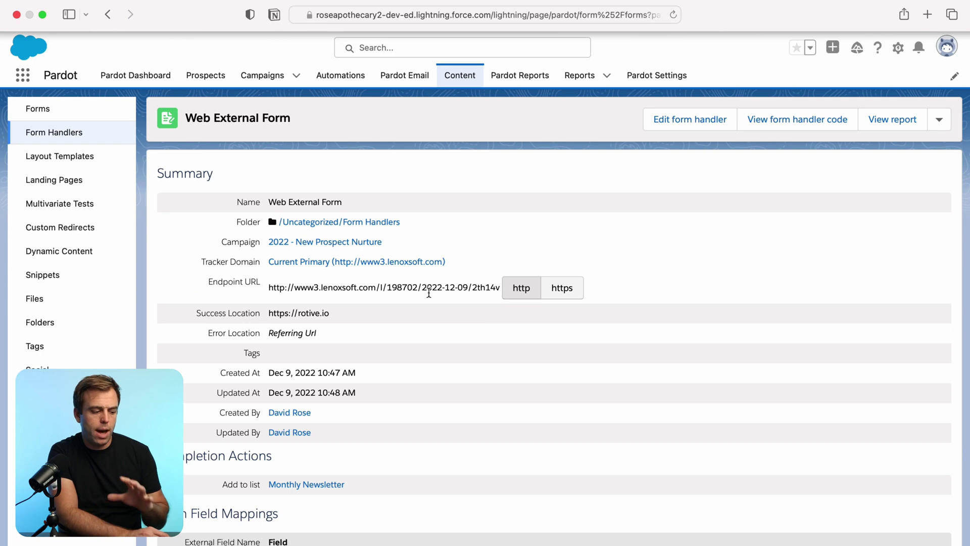
# - Highlight parts of the endpoint URL, including the date and account id portions
pyautogui.moveTo(271, 288); pyautogui.dragTo(497, 289)
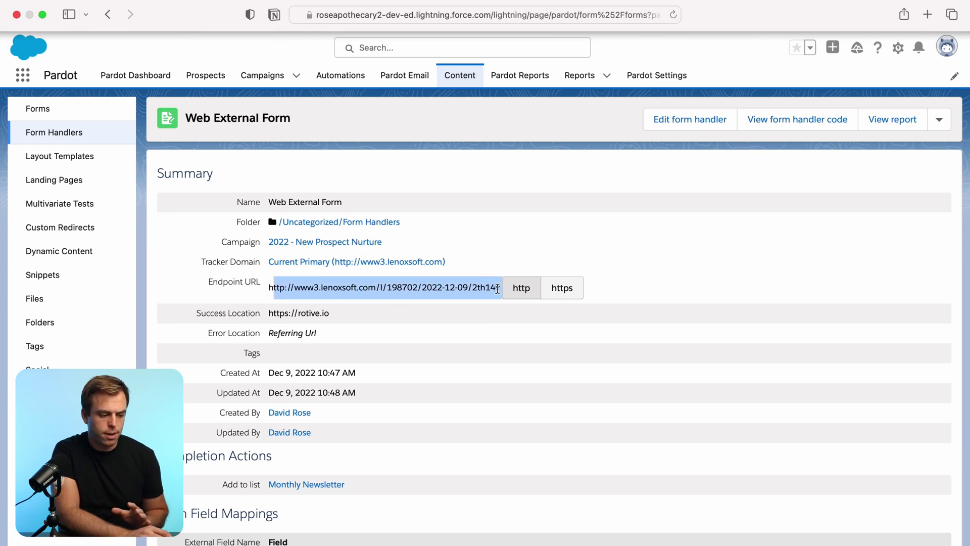
pyautogui.click(437, 313)
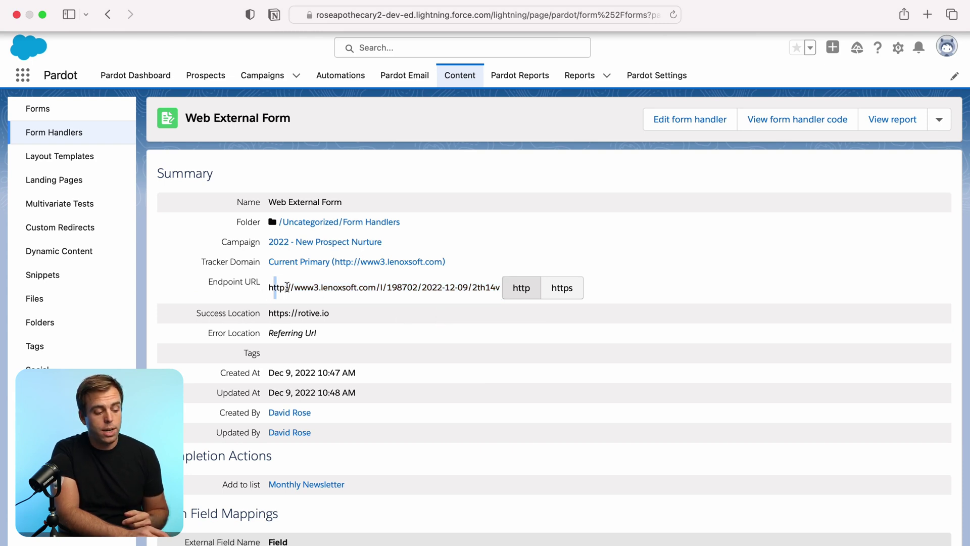
pyautogui.moveTo(286, 287); pyautogui.dragTo(484, 329)
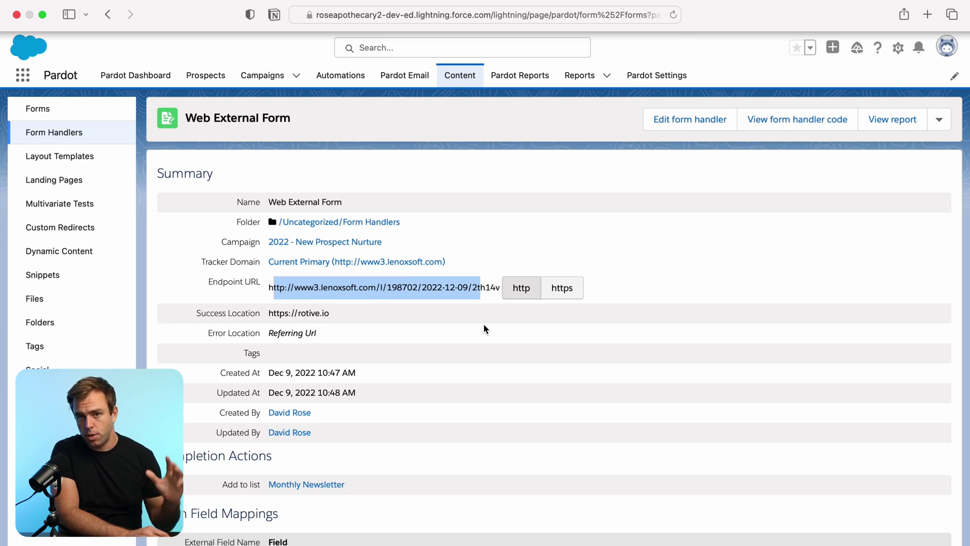
pyautogui.click(392, 313)
pyautogui.moveTo(367, 287); pyautogui.dragTo(429, 286)
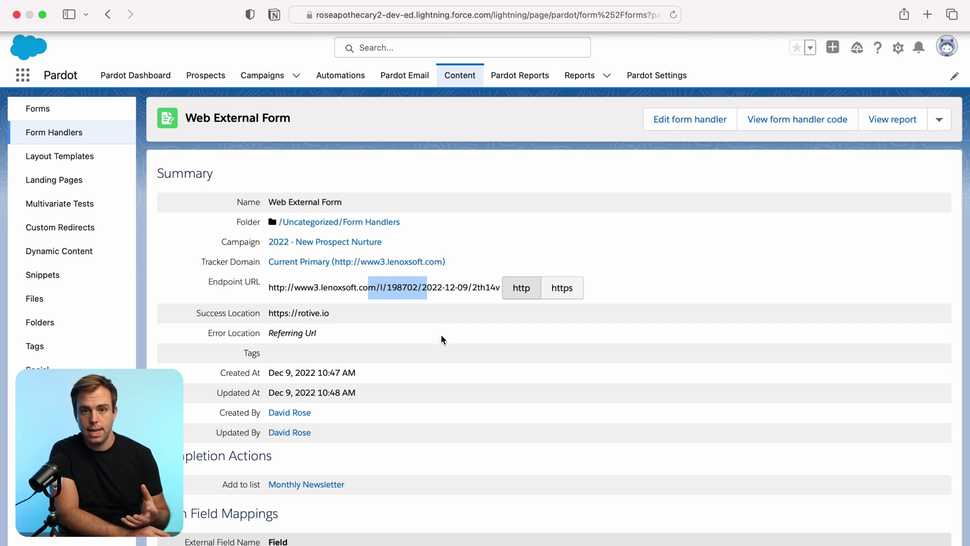
pyautogui.click(423, 329)
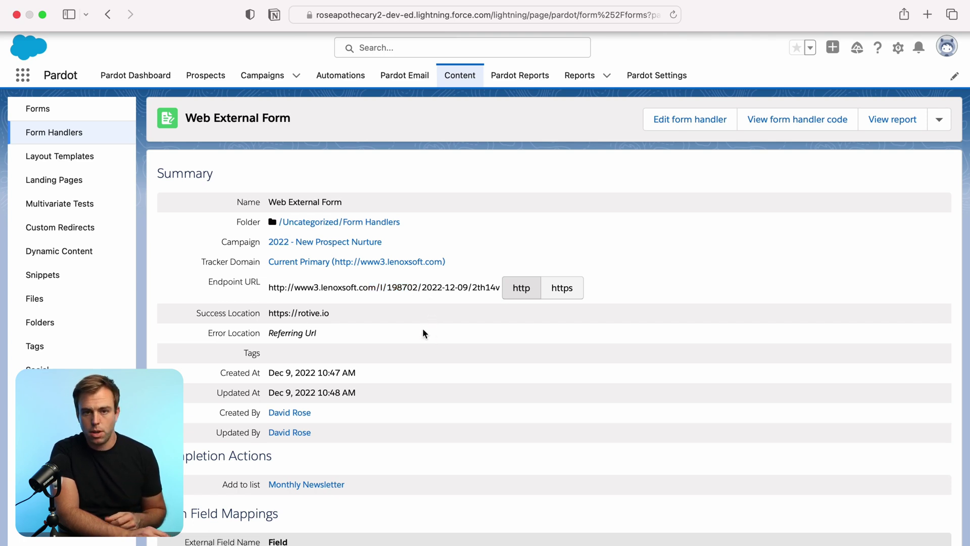
# - Copy the https endpoint URL into a new browser tab's address bar
pyautogui.click(561, 291)
pyautogui.moveTo(268, 287); pyautogui.dragTo(503, 287)
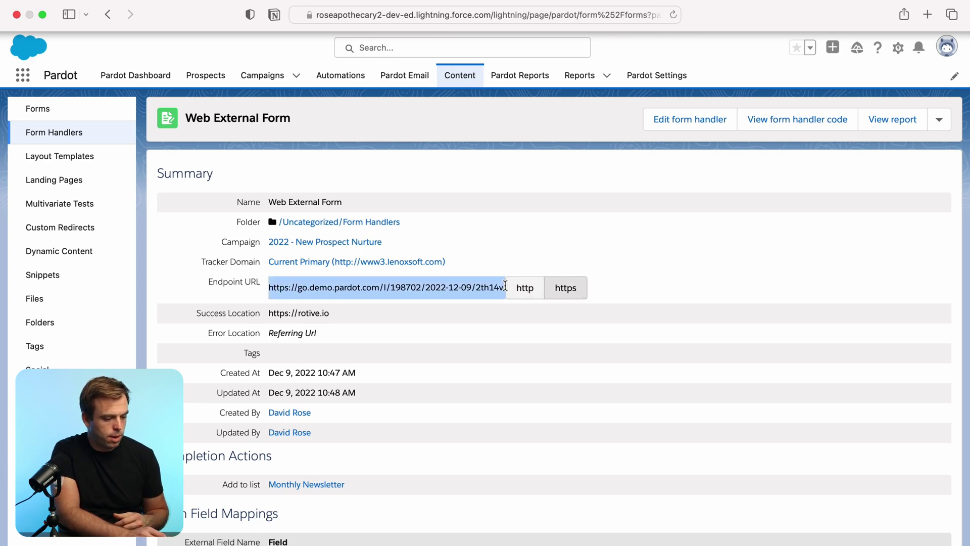
pyautogui.press('super+c')
pyautogui.press('super+t')
pyautogui.press('super+v')
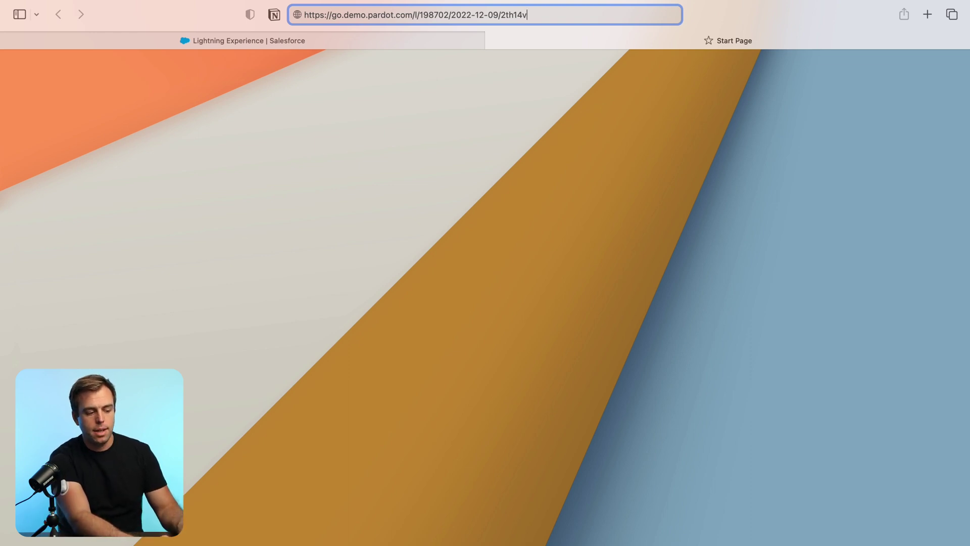
# - Append the test prospect's email, first and last name query parameters to the endpoint URL
pyautogui.write('?')
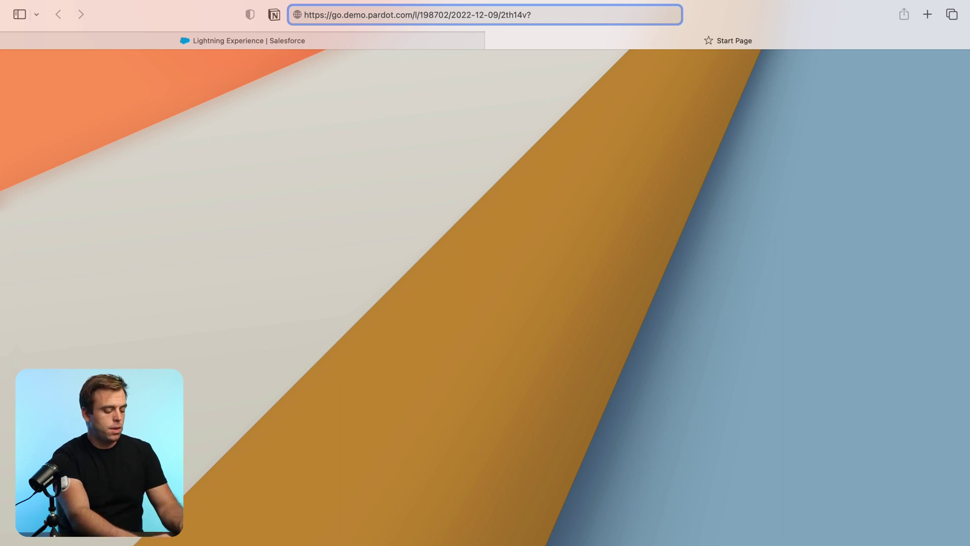
pyautogui.write('email')
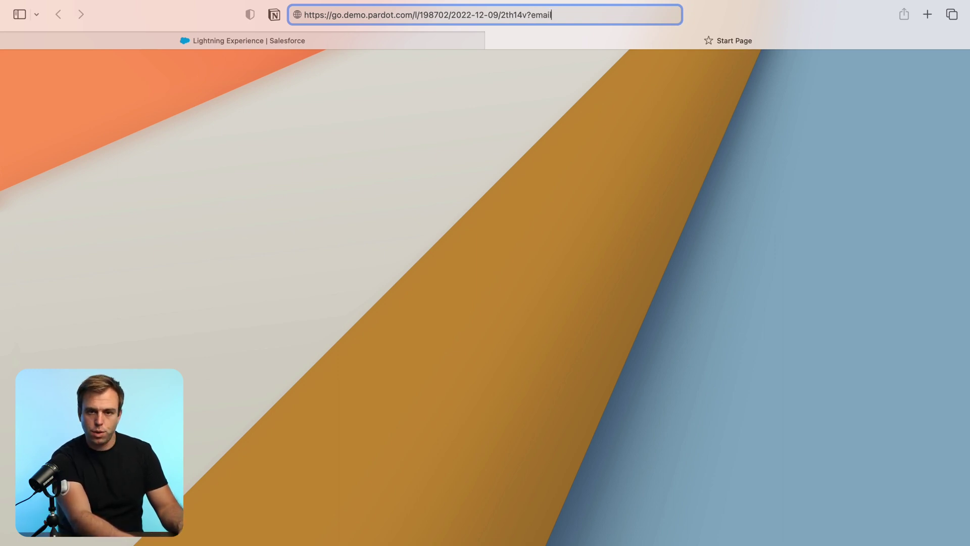
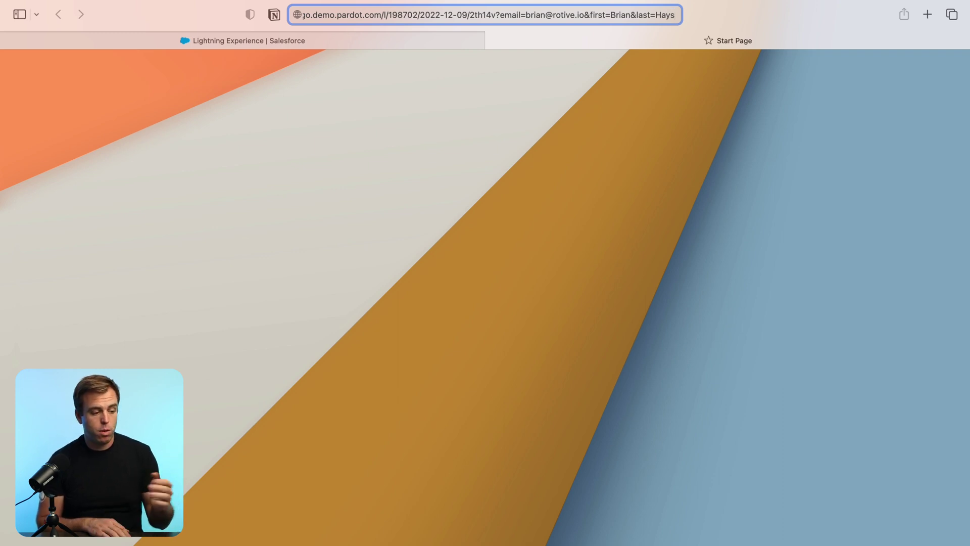
pyautogui.click(300, 43)
pyautogui.scroll(-6, 419, 359)
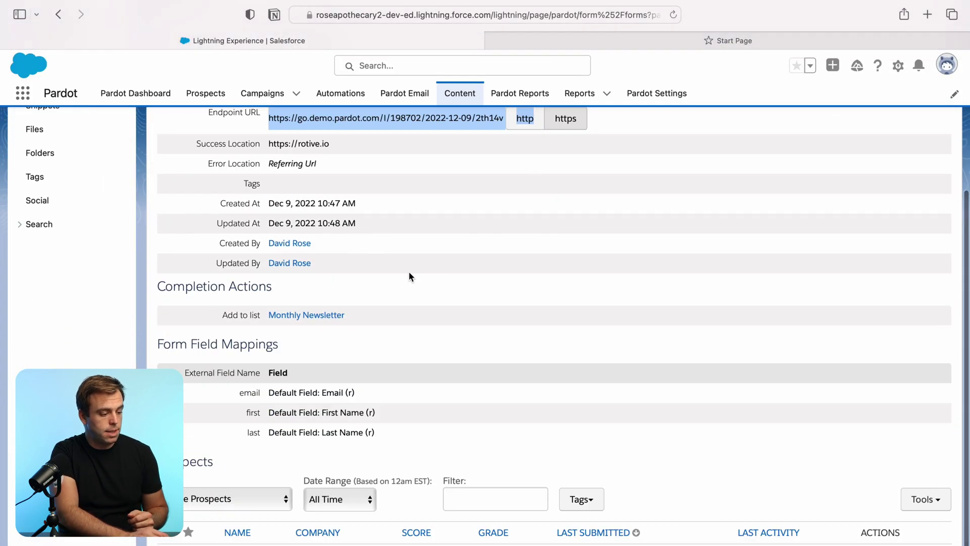
pyautogui.scroll(2, 410, 276)
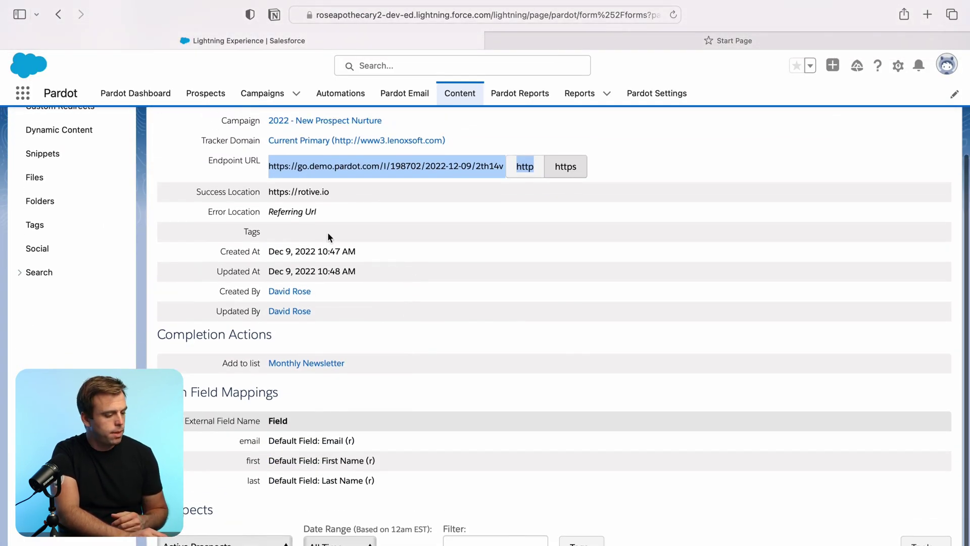
pyautogui.moveTo(192, 193); pyautogui.dragTo(376, 190)
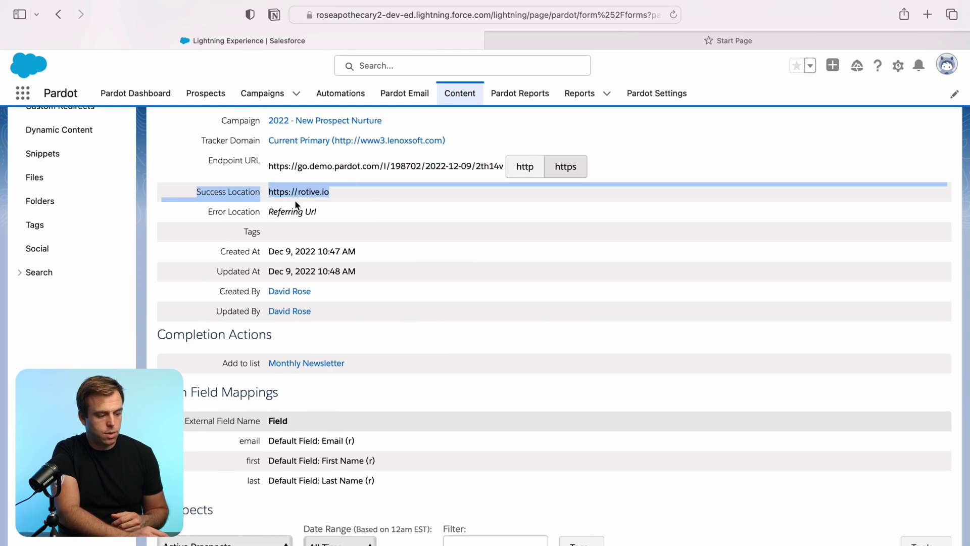
pyautogui.click(406, 210)
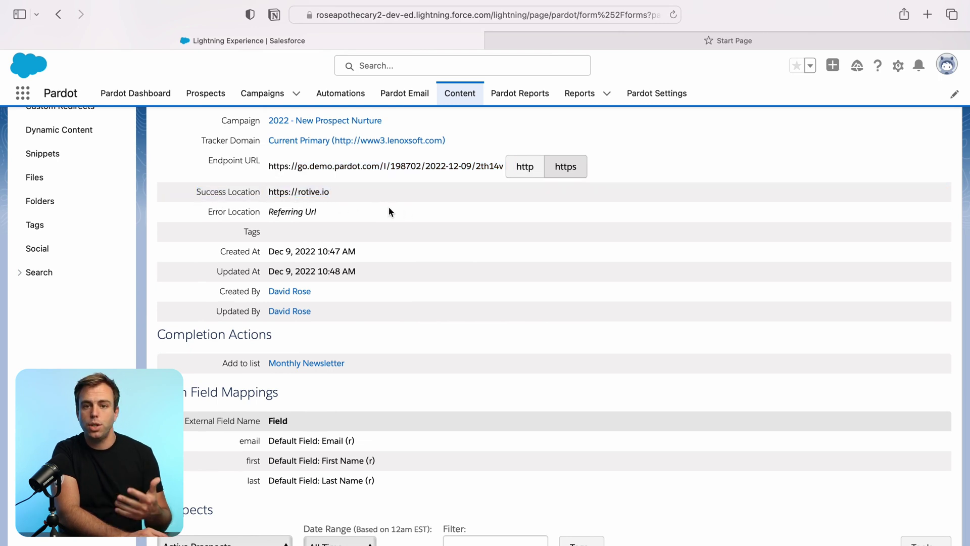
pyautogui.scroll(2, 389, 211)
# - Load the parameterised endpoint URL in its tab to submit the test prospect
pyautogui.click(651, 44)
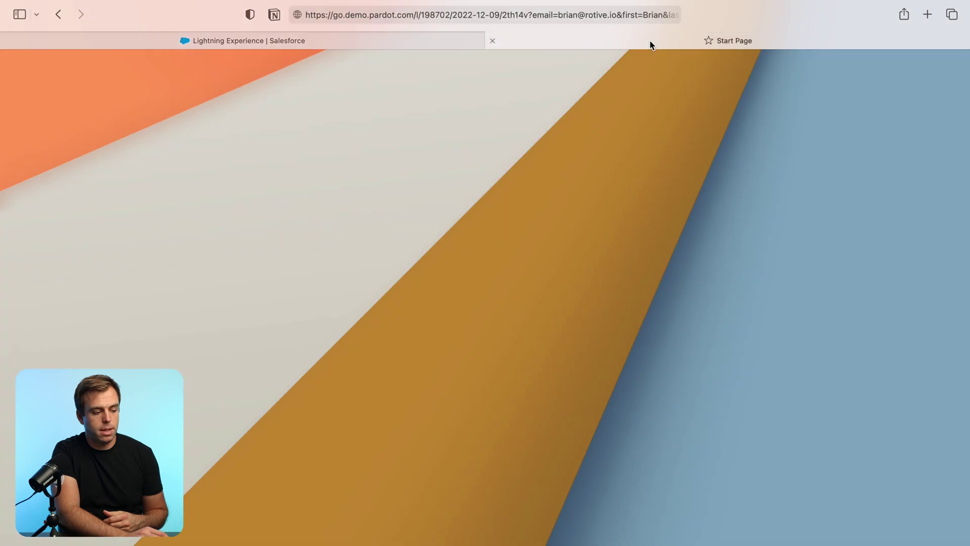
pyautogui.click(632, 15)
pyautogui.press('Return')
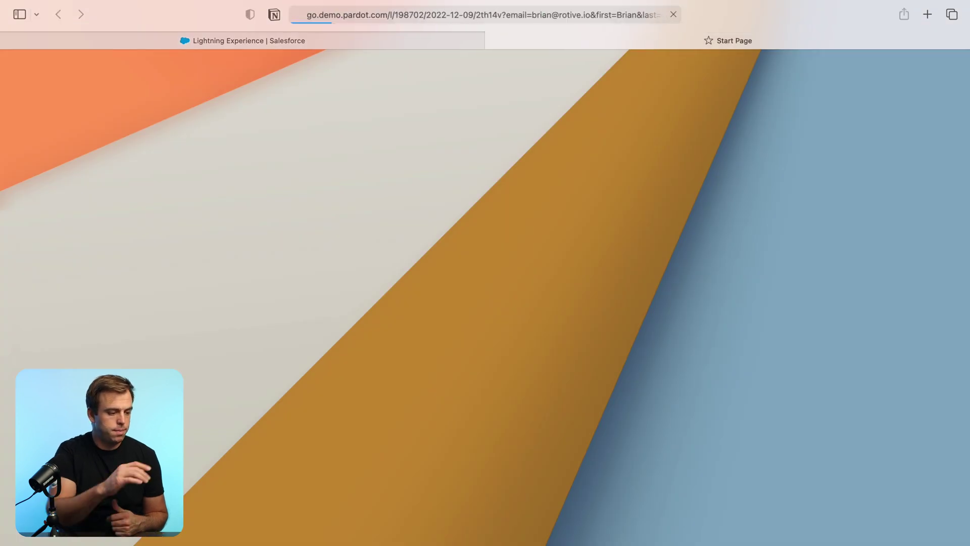